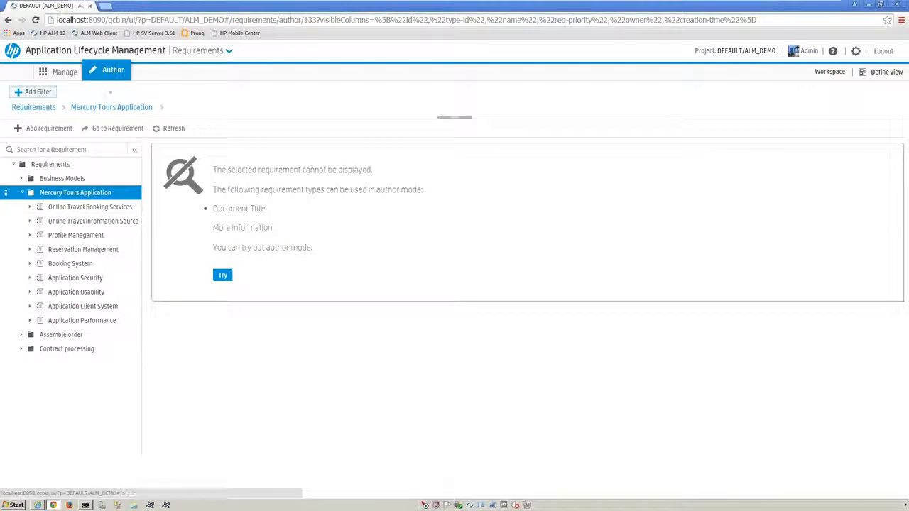
- Open the Online Travel Booking Services document in author mode and expand its requirements in the tree
left_click(66, 207)
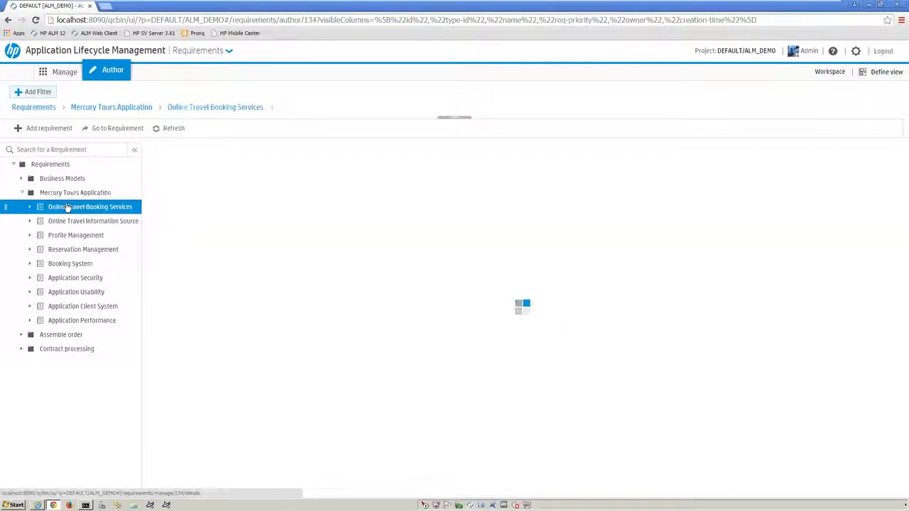
left_click(92, 193)
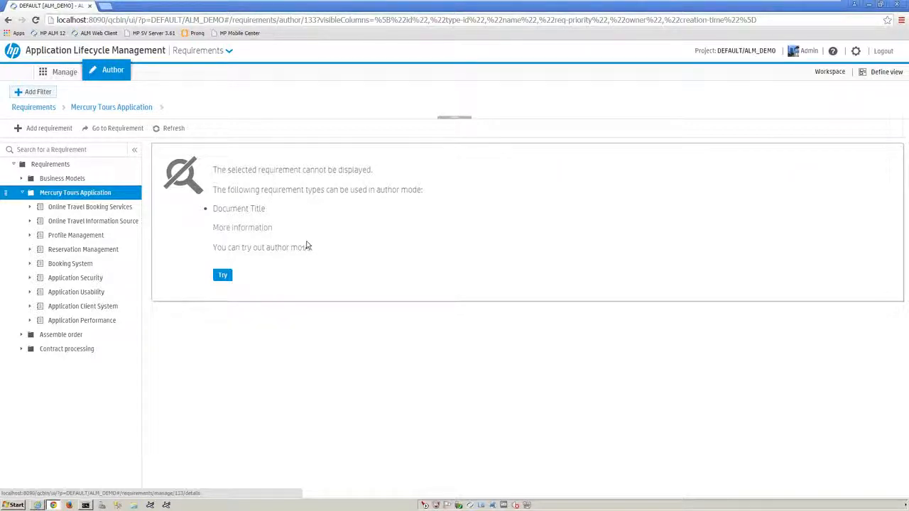
left_click(78, 206)
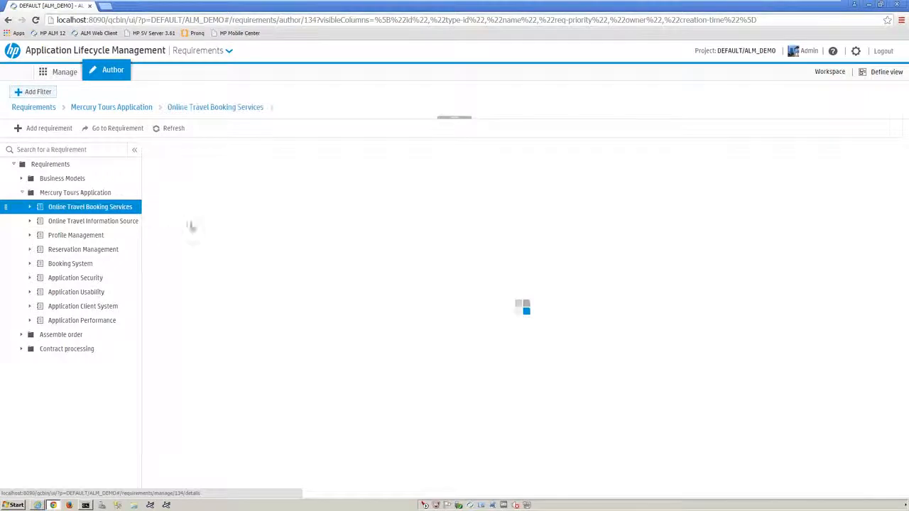
left_click(30, 207)
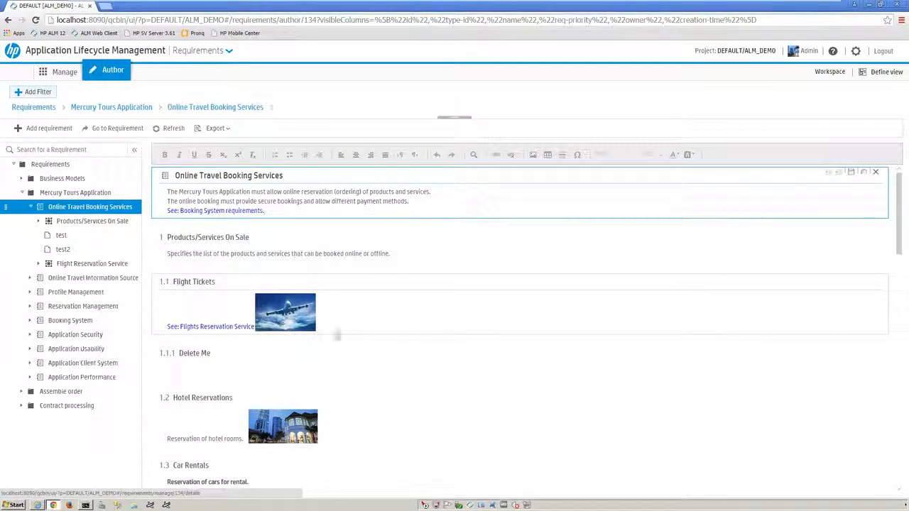
- Enter "adfafasdfasdfasdfasdf" as the text of the Delete Me requirement and save it by moving to Flight Tickets
left_click(237, 365)
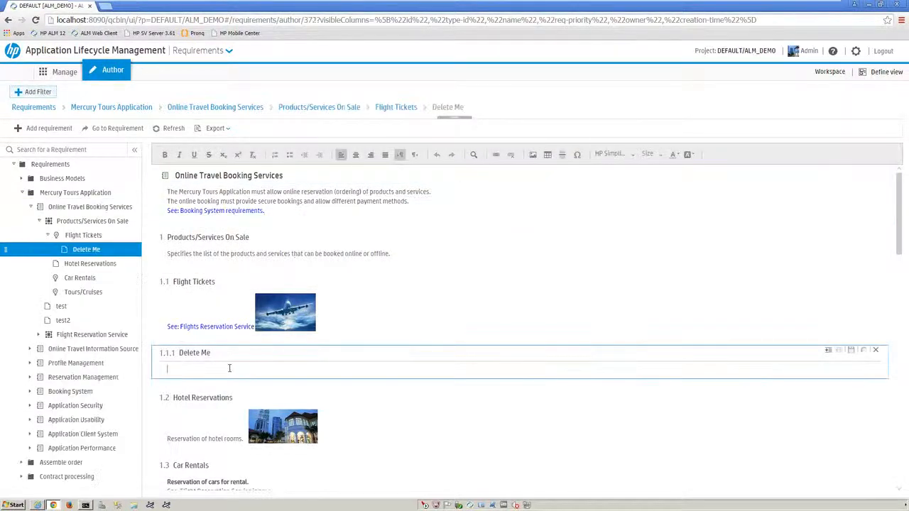
type("adfafasdfasdfasdfasdf")
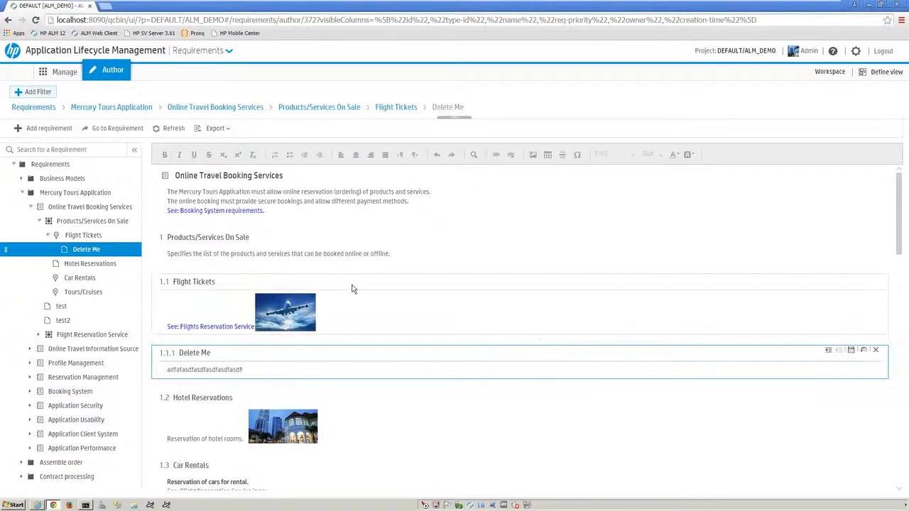
left_click(403, 281)
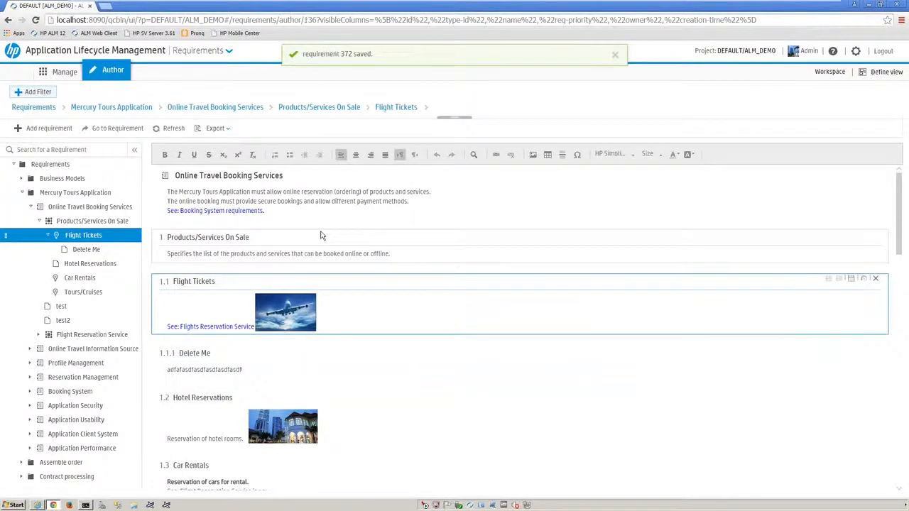
- Look through the requirements of the Online Travel Booking Services document, including Tours/Cruises
scroll(316, 231, "down", 5)
left_click(232, 265)
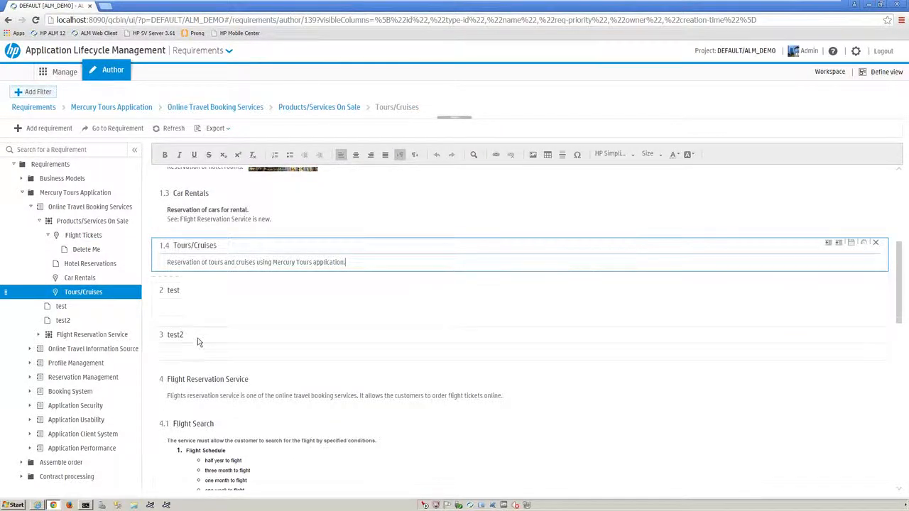
scroll(224, 328, "down", 1)
scroll(224, 328, "down", 2)
scroll(225, 328, "up", 5)
scroll(224, 328, "up", 4)
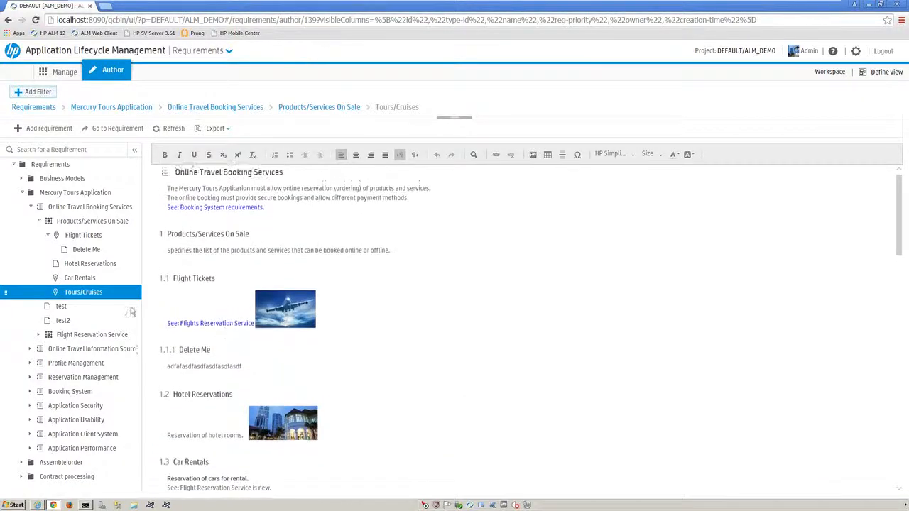
- Open the project customization and switch it to the Defect Module
left_click(855, 52)
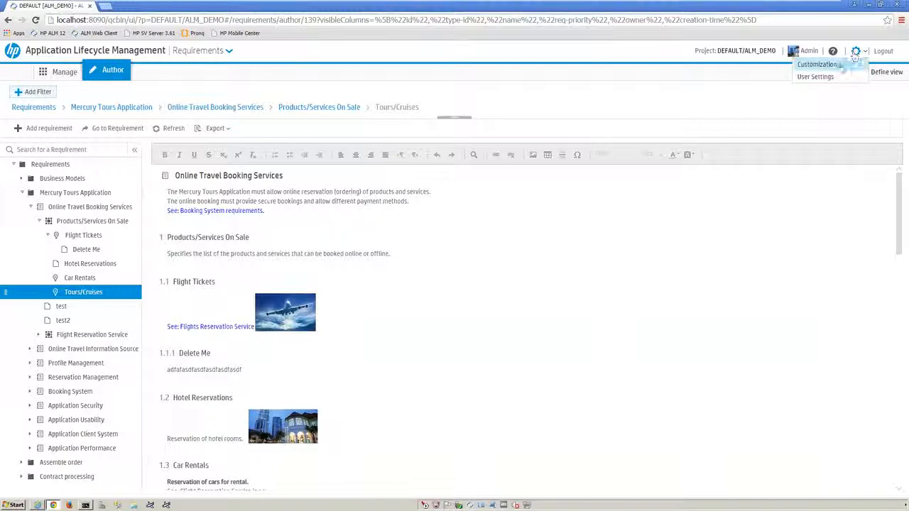
left_click(816, 64)
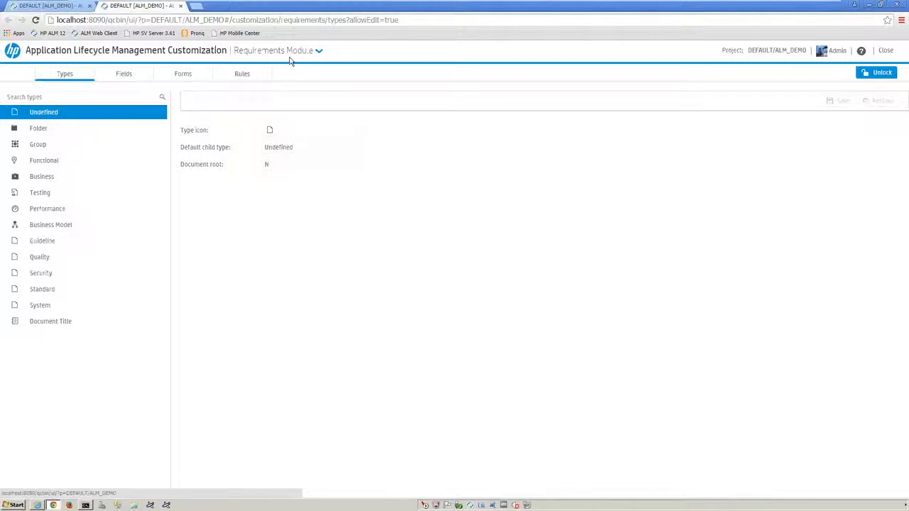
left_click(267, 53)
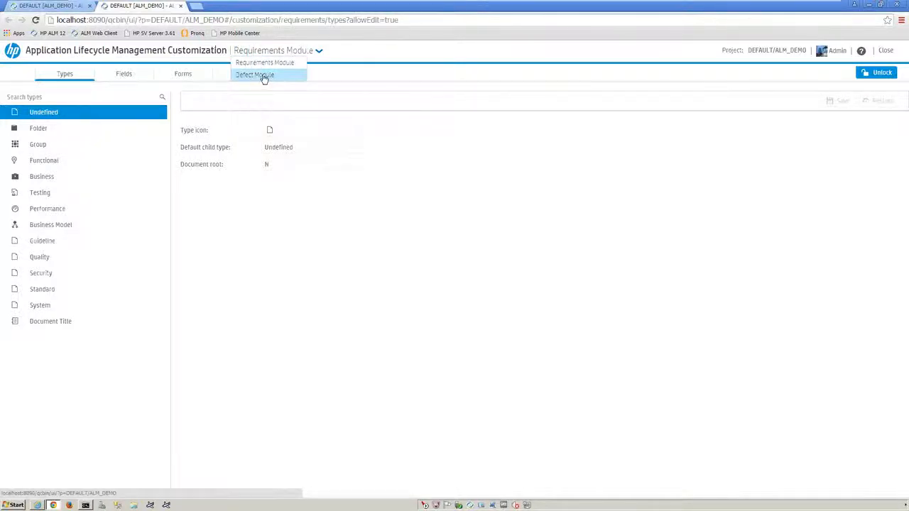
left_click(255, 74)
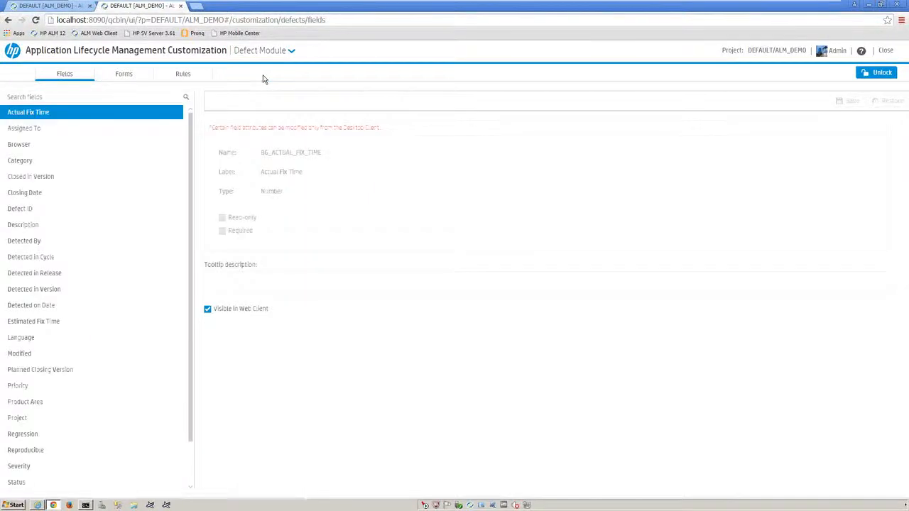
- View the Default With Sections defect form and open the Bwana form for editing
left_click(124, 74)
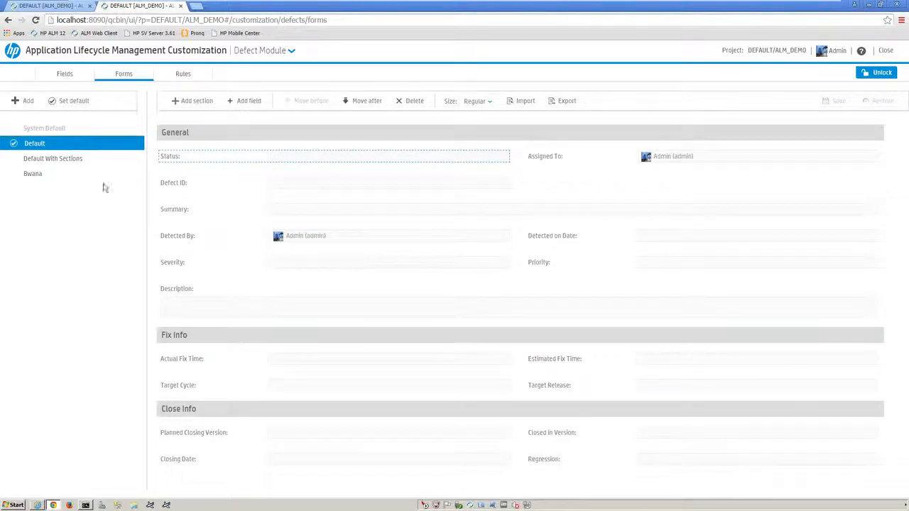
left_click(50, 163)
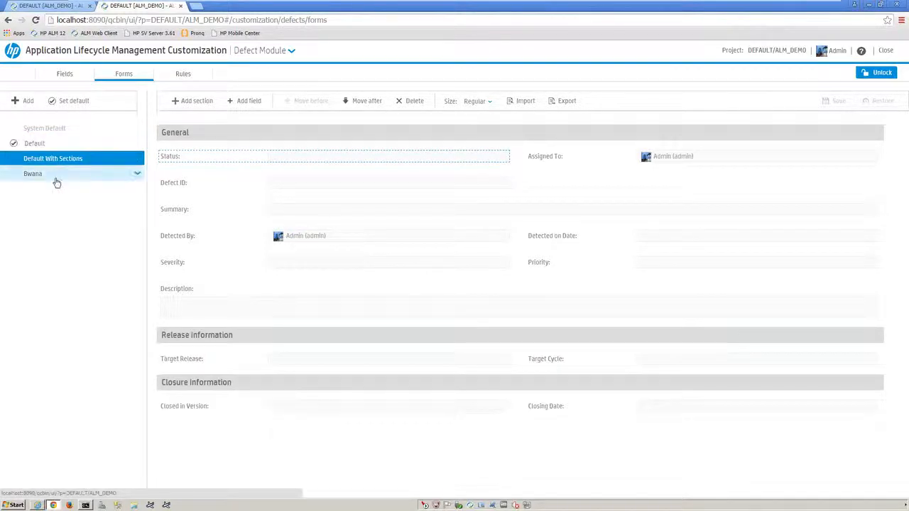
left_click(52, 176)
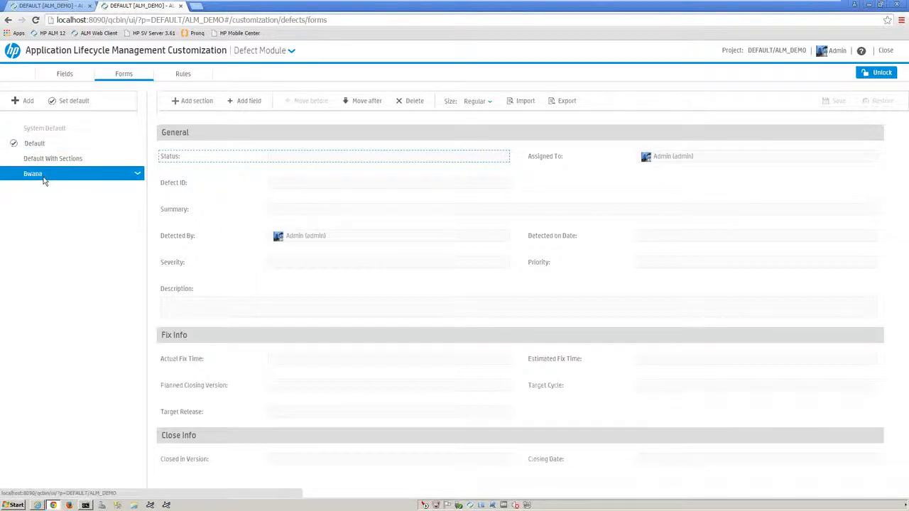
- Add a section named Demo Section to the Bwana form
left_click(196, 105)
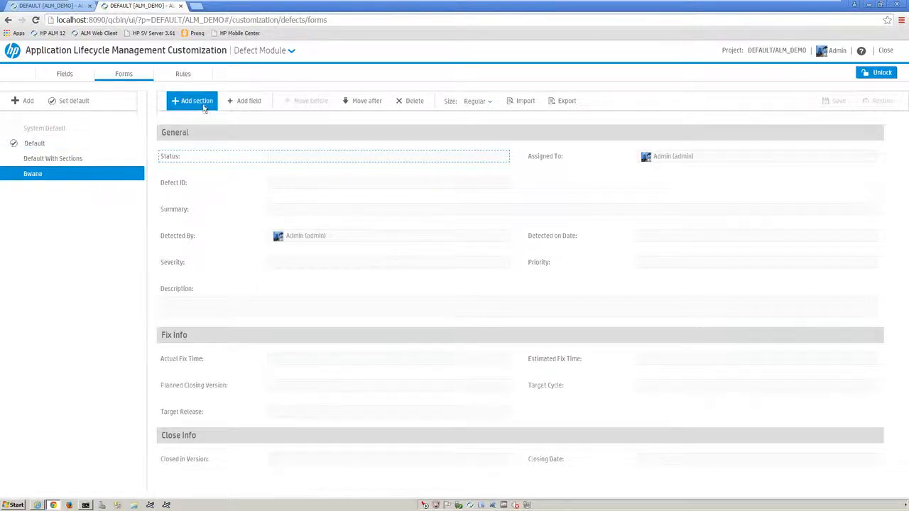
key("BackSpace")
key("BackSpace")
key("BackSpace")
key("BackSpace")
key("BackSpace")
key("BackSpace")
key("BackSpace")
key("BackSpace")
key("BackSpace")
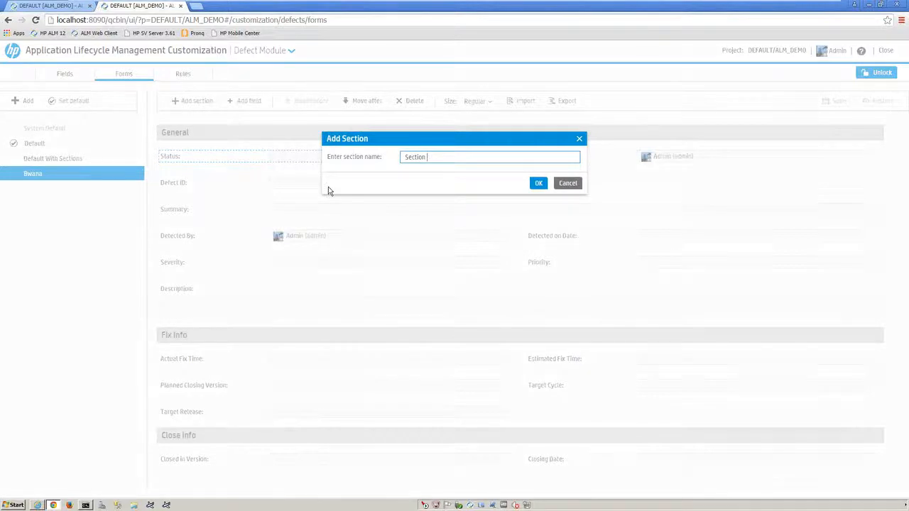
type("Demo Section")
key("Return")
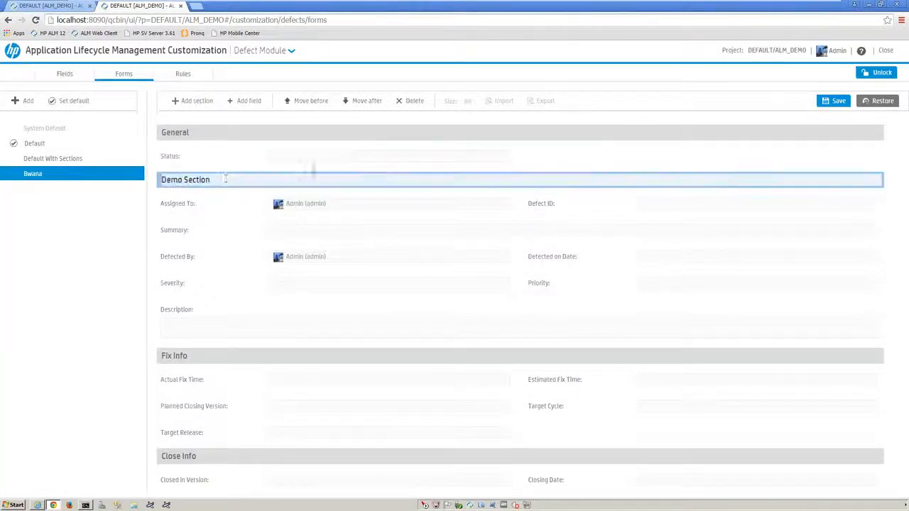
- Move Demo Section to the top of the form and shift Assigned To, Defect ID, Detected By, Detected on Date and Severity into General
left_click_drag(158, 181, 165, 488)
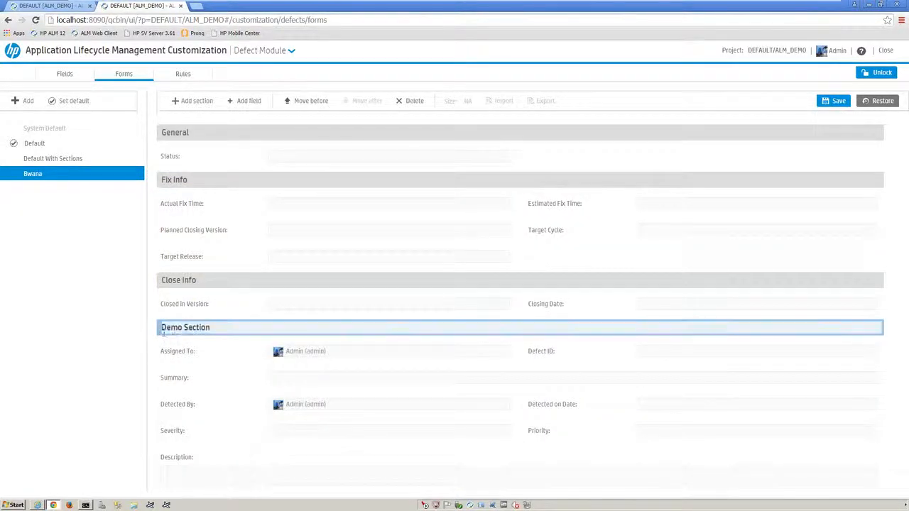
left_click_drag(162, 328, 175, 152)
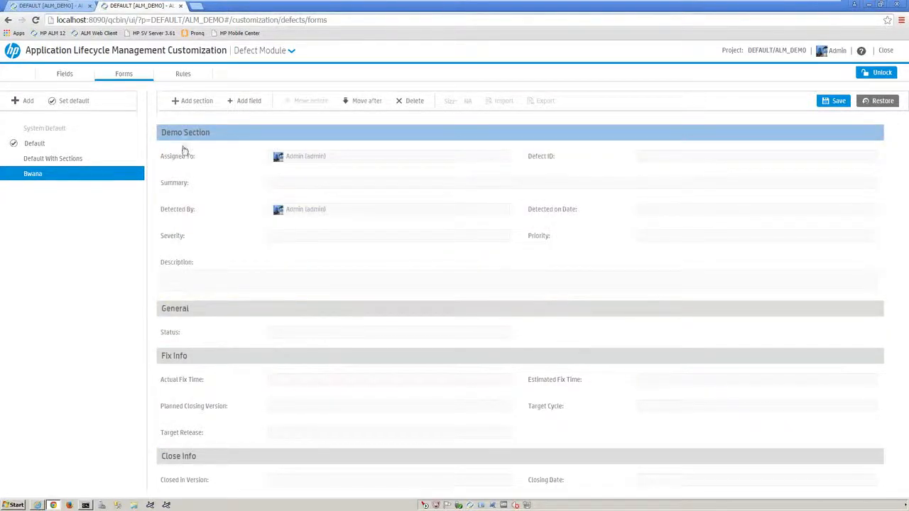
left_click_drag(172, 170, 171, 332)
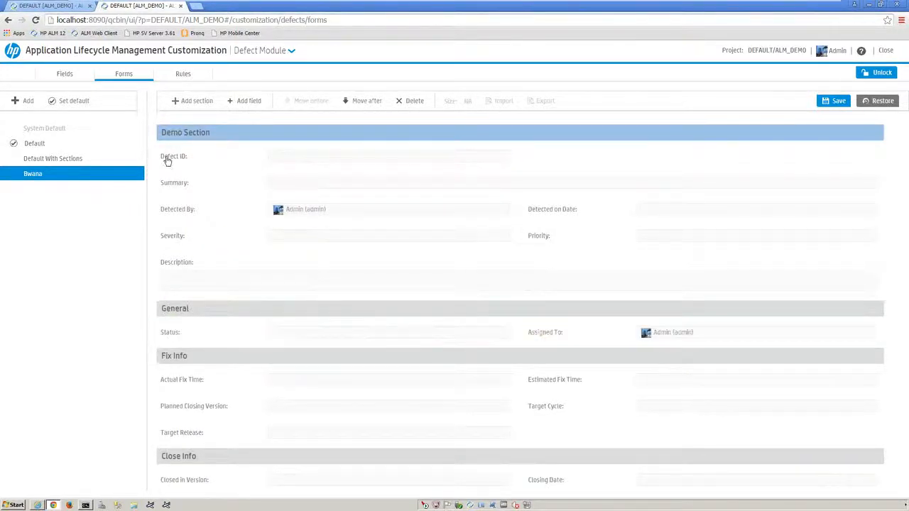
left_click_drag(197, 173, 207, 334)
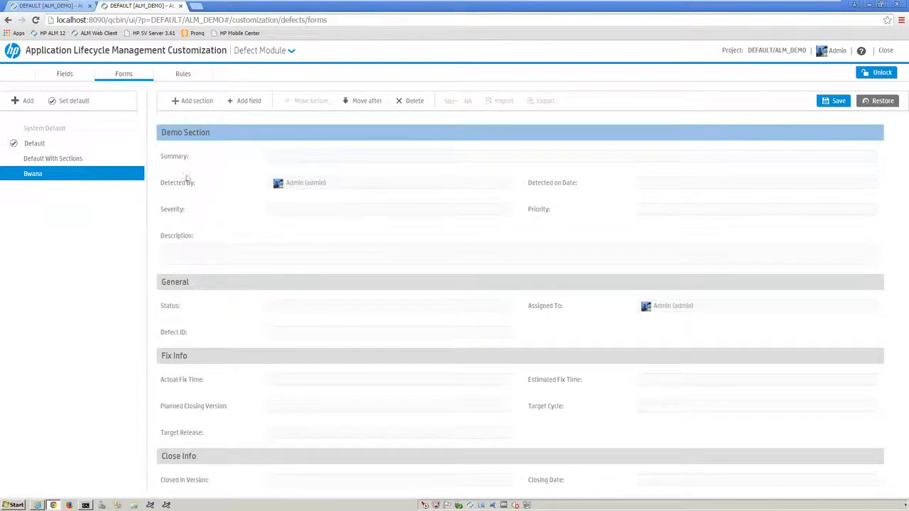
left_click_drag(189, 185, 540, 334)
left_click_drag(538, 173, 660, 337)
left_click_drag(166, 176, 634, 339)
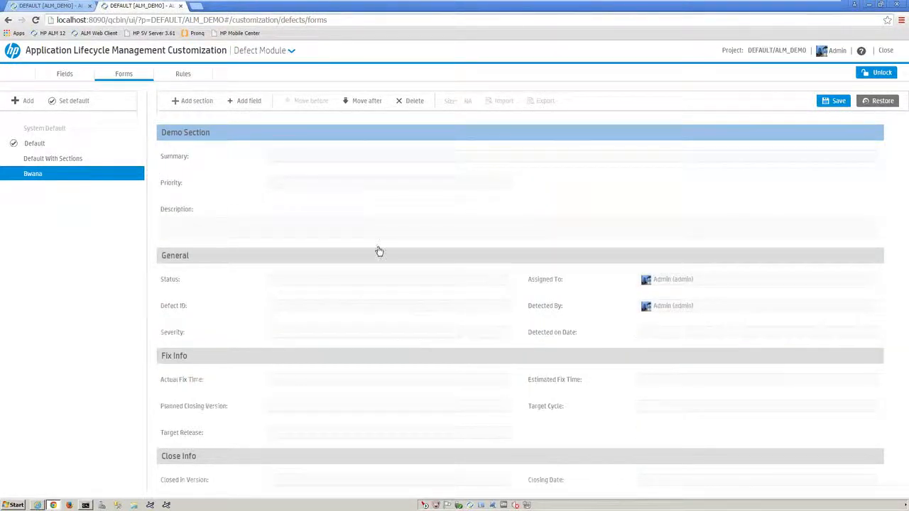
- Move the Summary, Priority and Description fields into General and place Demo Section below Close Info
left_click_drag(160, 188, 286, 224)
left_click(136, 214)
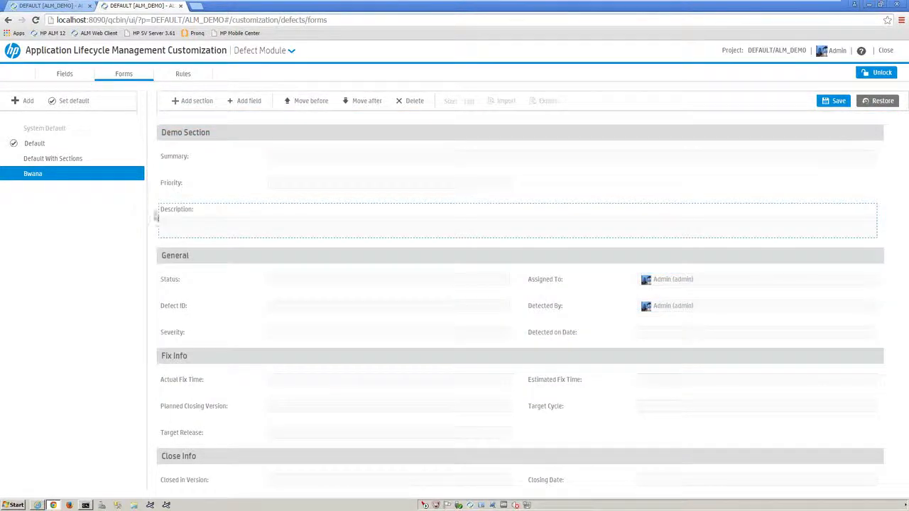
left_click_drag(162, 209, 180, 317)
left_click_drag(165, 164, 175, 199)
left_click_drag(165, 230, 181, 183)
left_click_drag(174, 139, 171, 481)
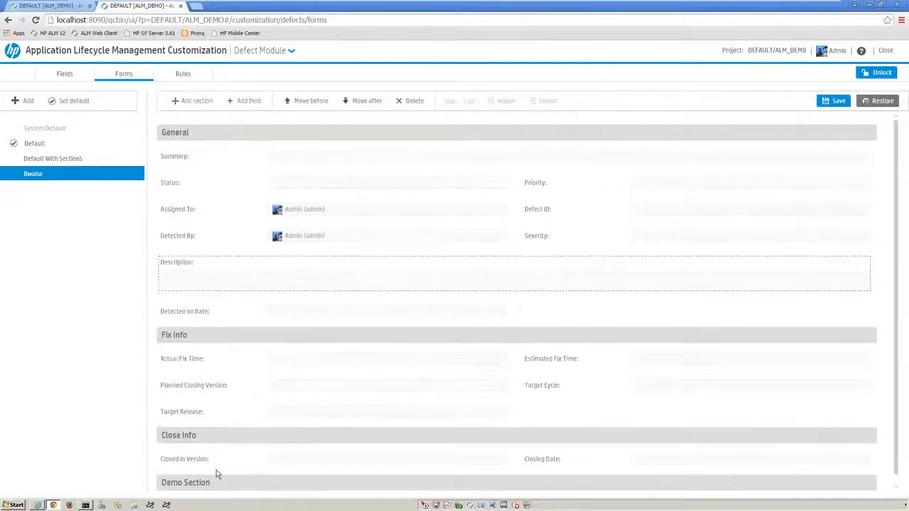
- Add the Category field to Demo Section on the Bwana form
left_click(213, 483)
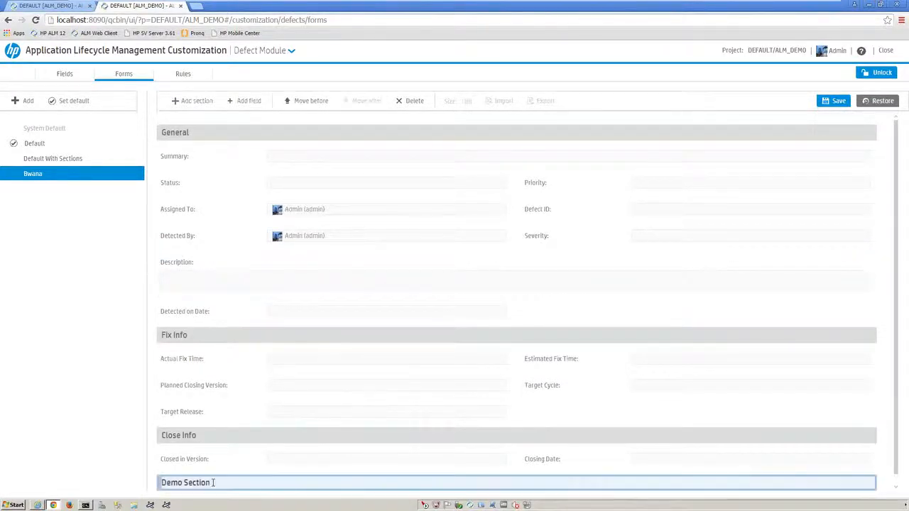
left_click(247, 101)
left_click(277, 152)
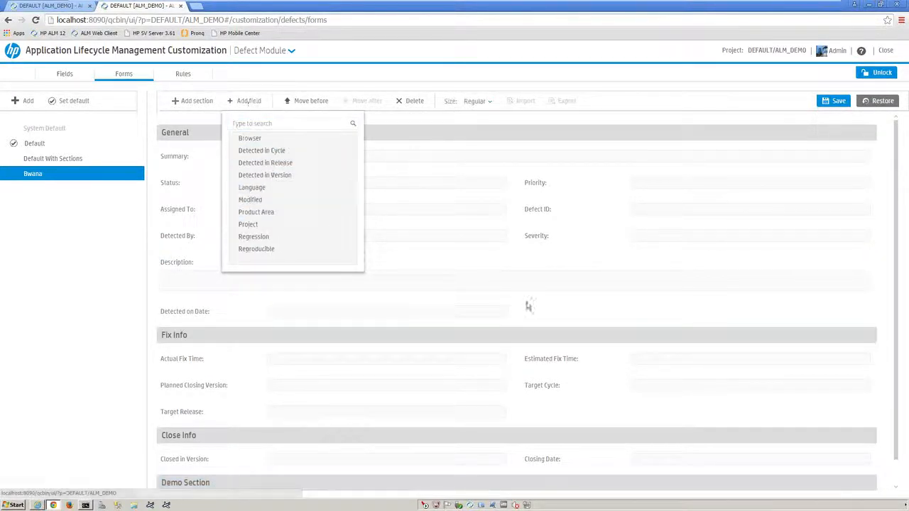
left_click(895, 438)
left_click_drag(892, 443, 897, 482)
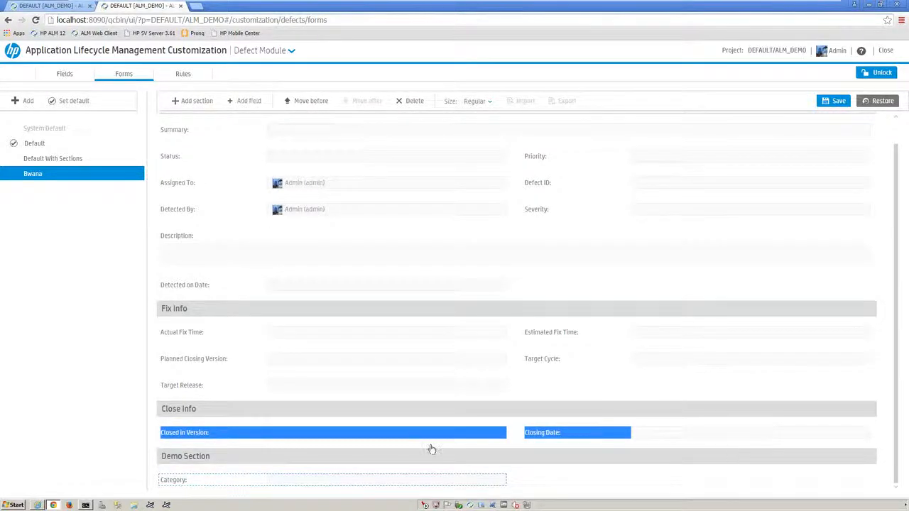
left_click(529, 487)
scroll(428, 483, "up", 1)
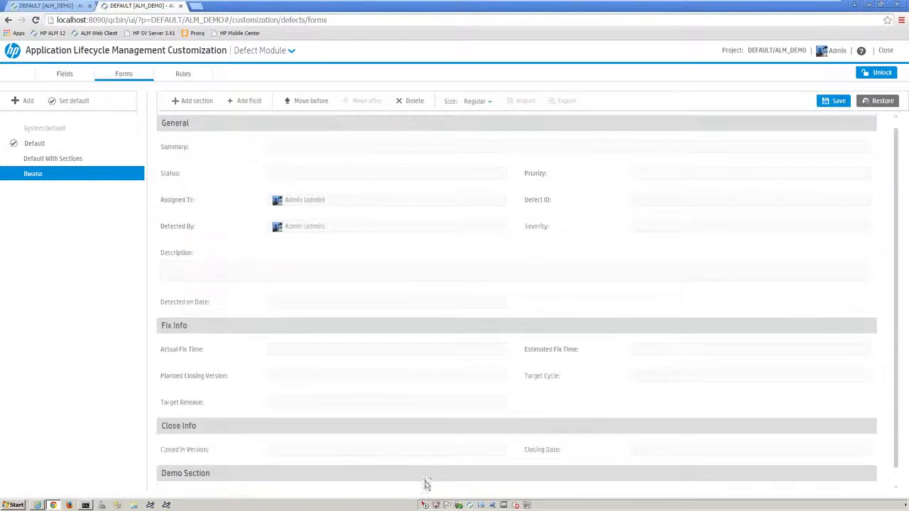
scroll(472, 473, "down", 1)
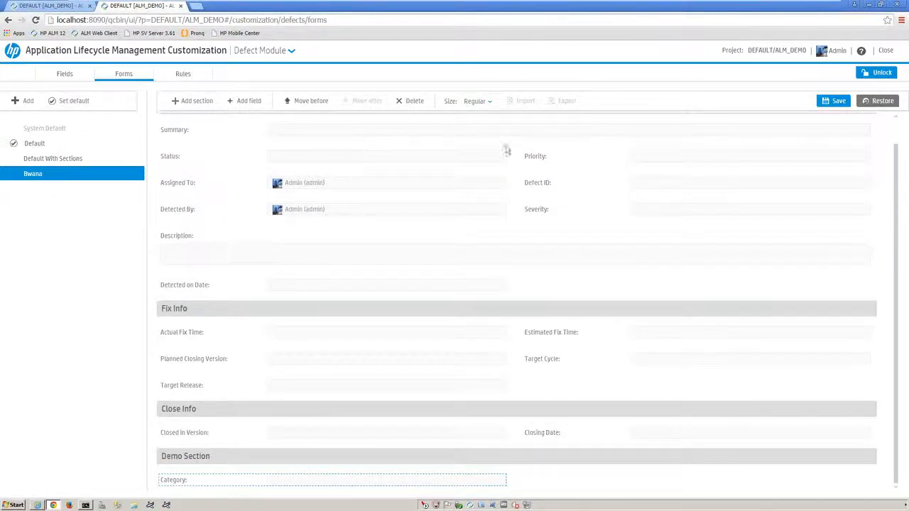
- Try the Full size on the Category field and set it back to Regular
left_click(475, 101)
left_click(476, 132)
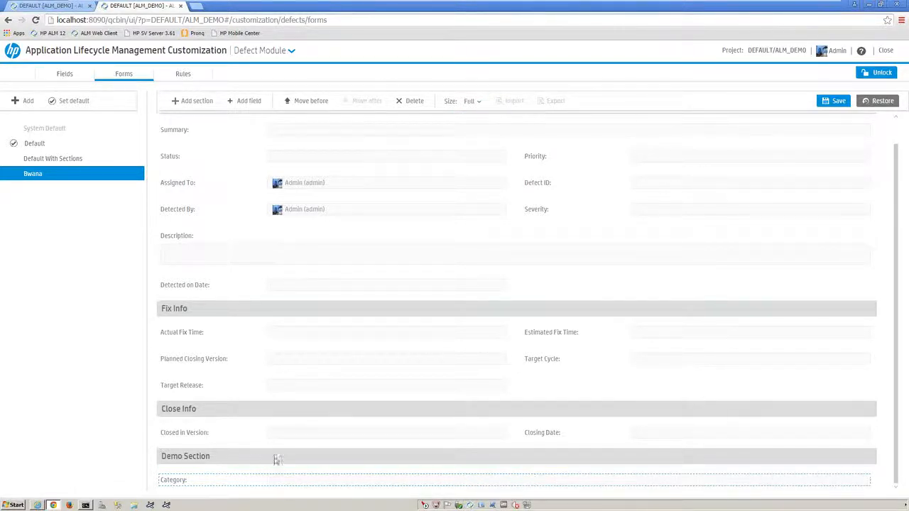
left_click(470, 101)
left_click(470, 125)
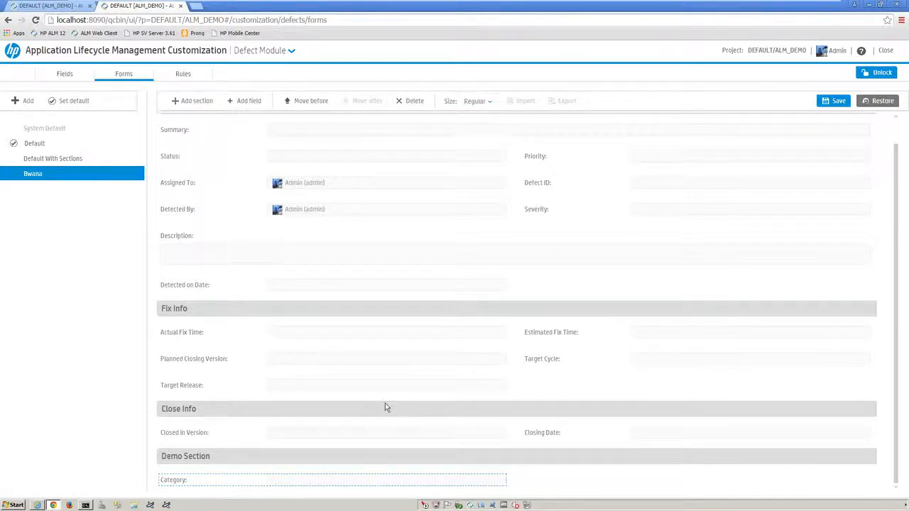
- Open the Defect Module's business rules and start a new rule that makes the Comments field read-only
left_click(183, 75)
left_click(505, 331)
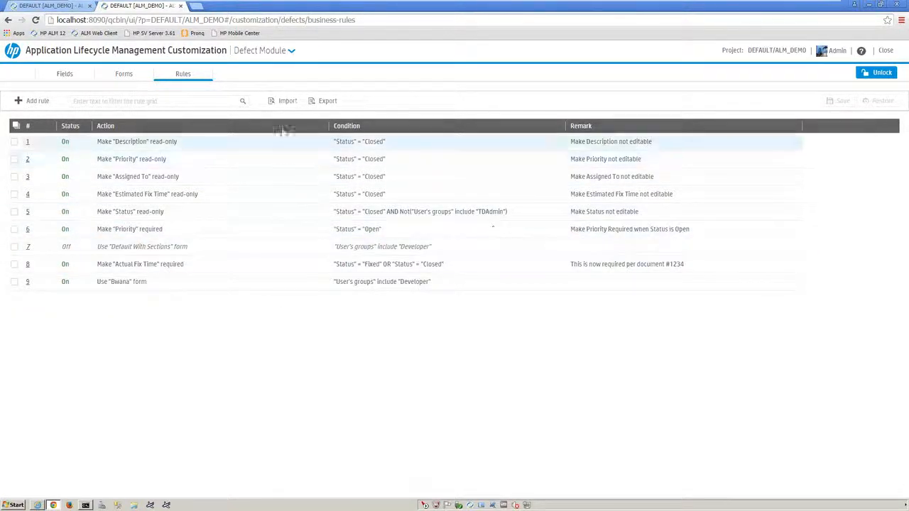
left_click(35, 101)
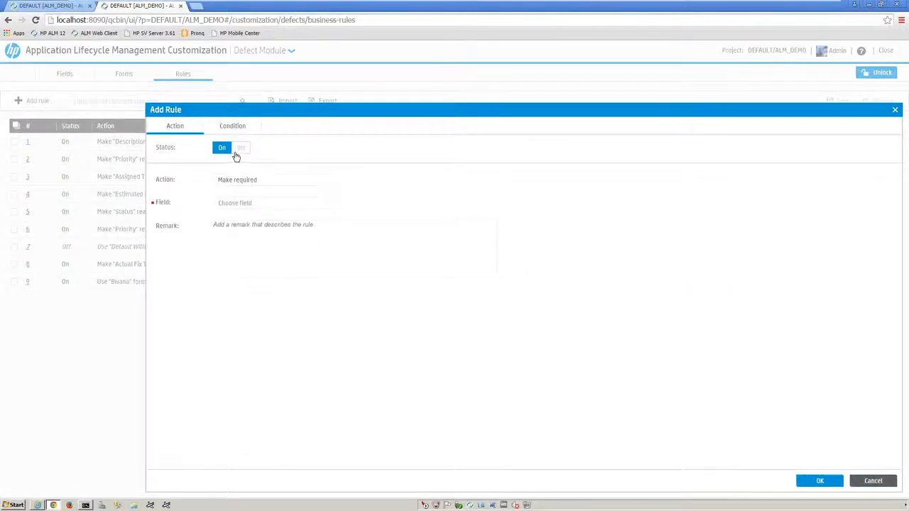
left_click(244, 180)
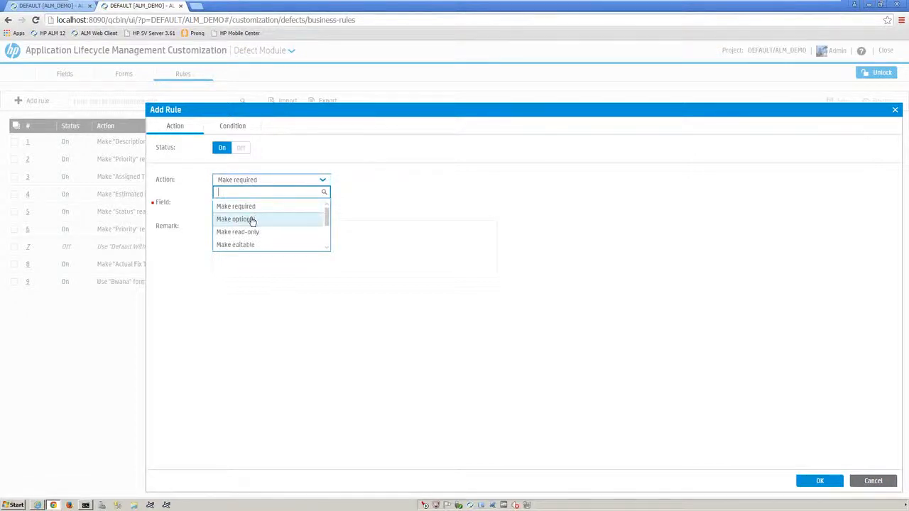
left_click(252, 233)
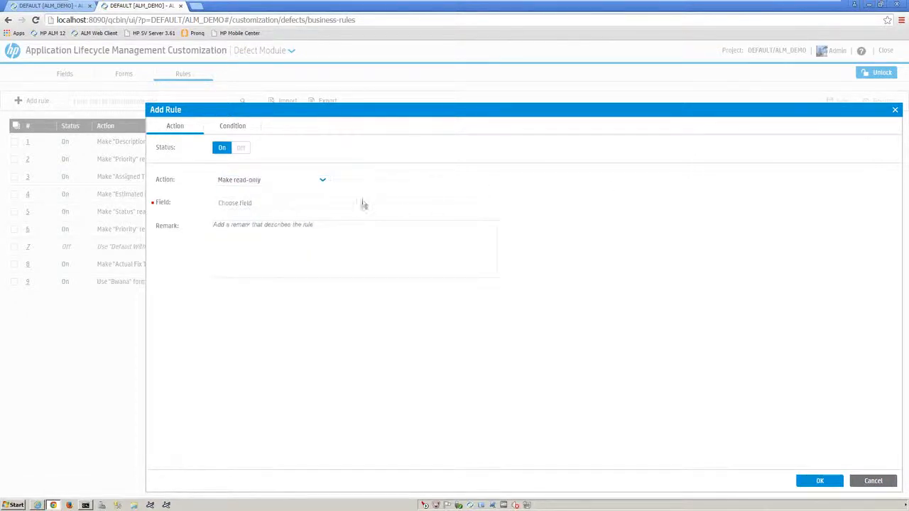
left_click(326, 205)
left_click_drag(328, 236, 327, 245)
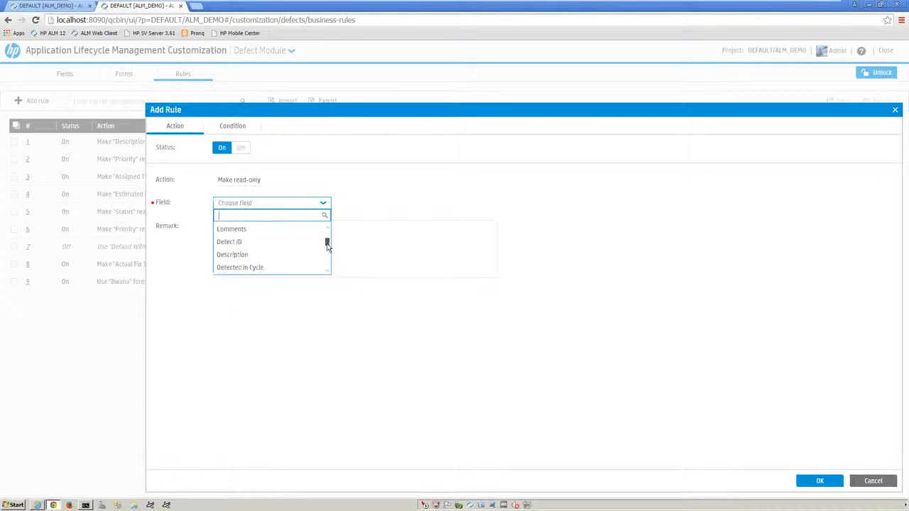
left_click(286, 230)
- Enter the new rule's remark as "Make comments read only when a defect is closed"
left_click(255, 228)
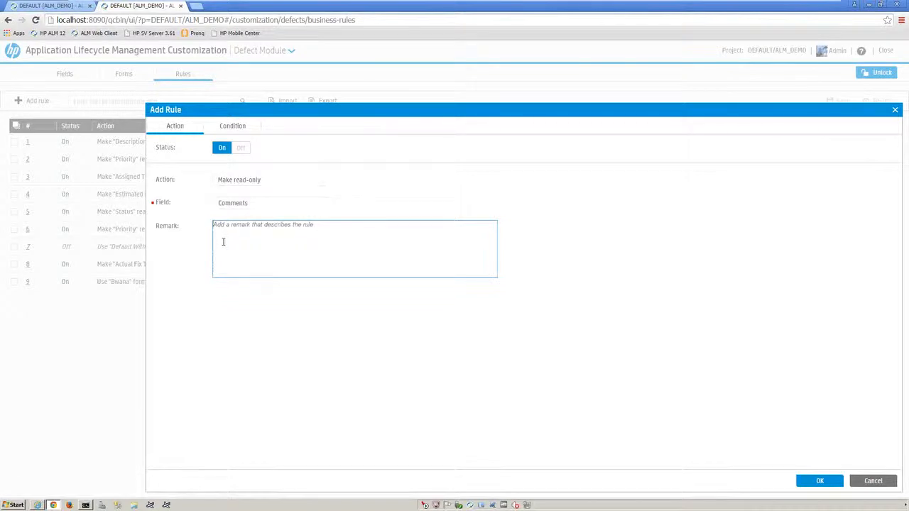
type("Ma")
type("mments ready only")
key("BackSpace")
key("BackSpace")
key("BackSpace")
key("BackSpace")
key("BackSpace")
key("BackSpace")
type("only when a defect is closed")
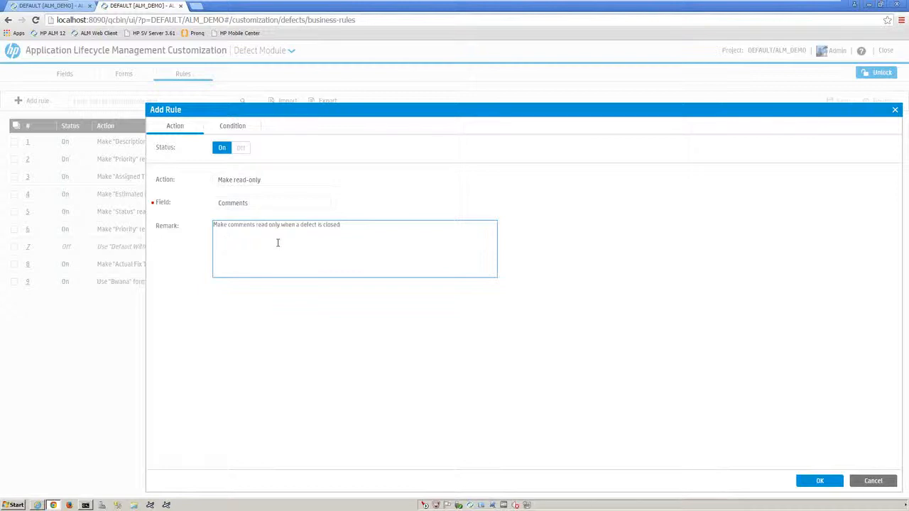
- Set the rule's condition to Status = Closed and add the rule to the list
left_click(225, 132)
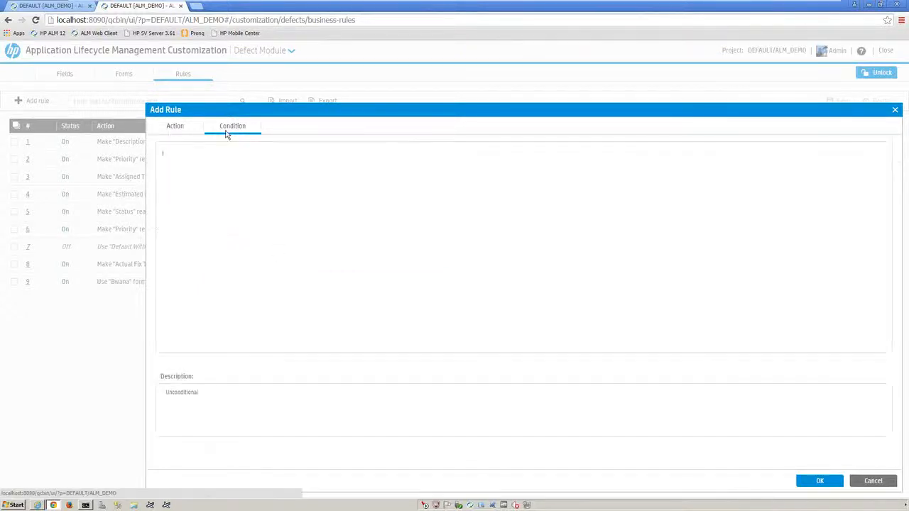
left_click(243, 158)
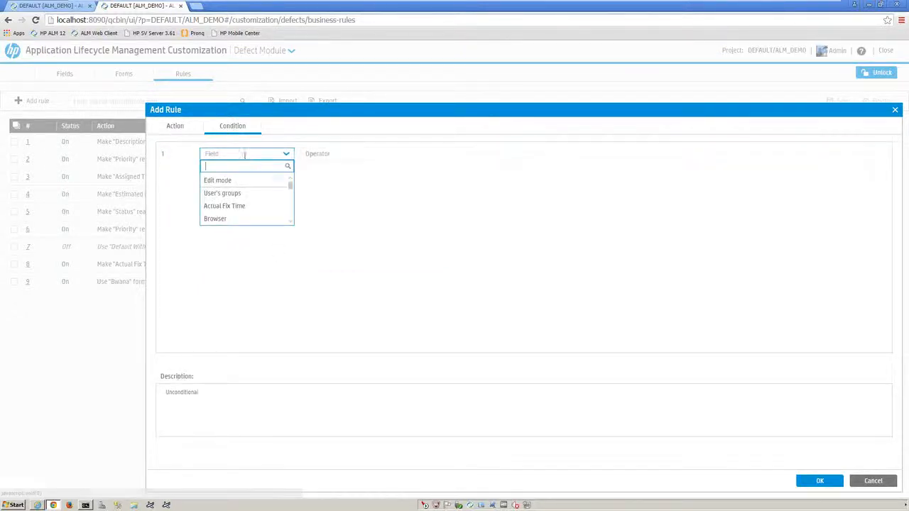
left_click_drag(289, 186, 286, 209)
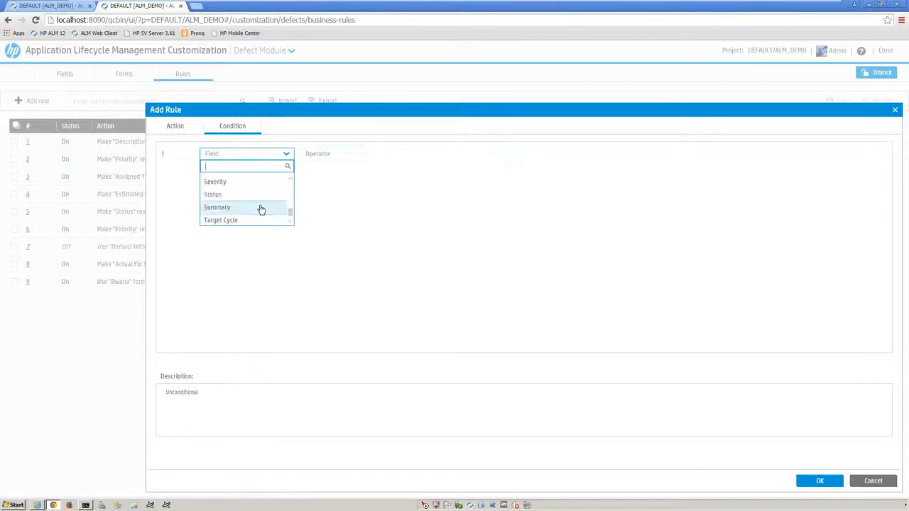
left_click(251, 198)
left_click(317, 155)
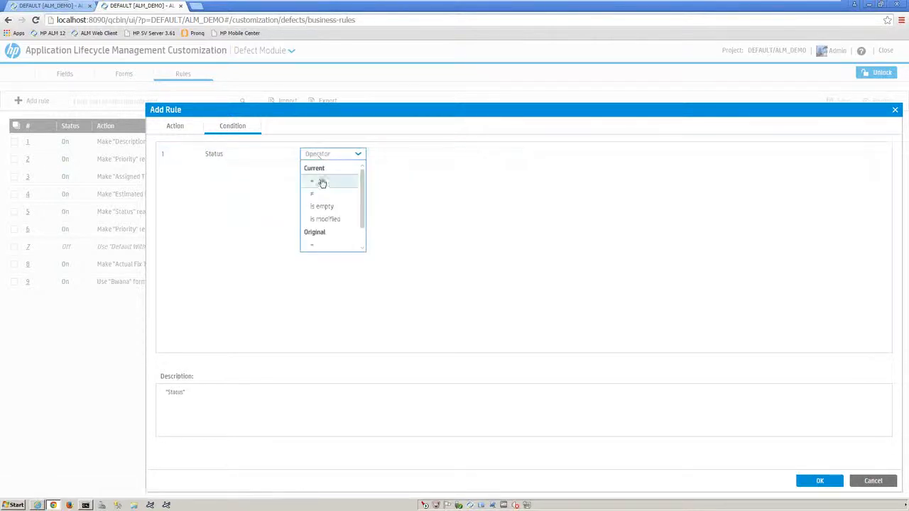
left_click(321, 182)
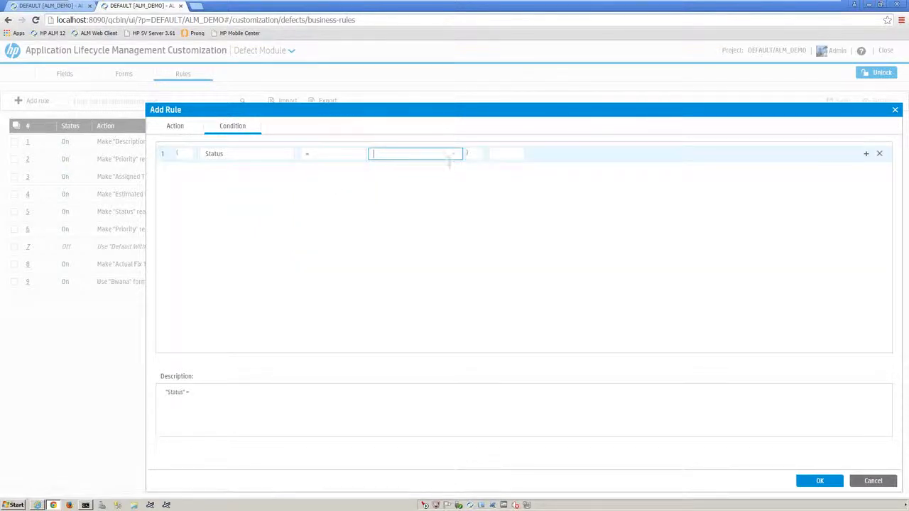
left_click(456, 154)
left_click(407, 169)
left_click(815, 480)
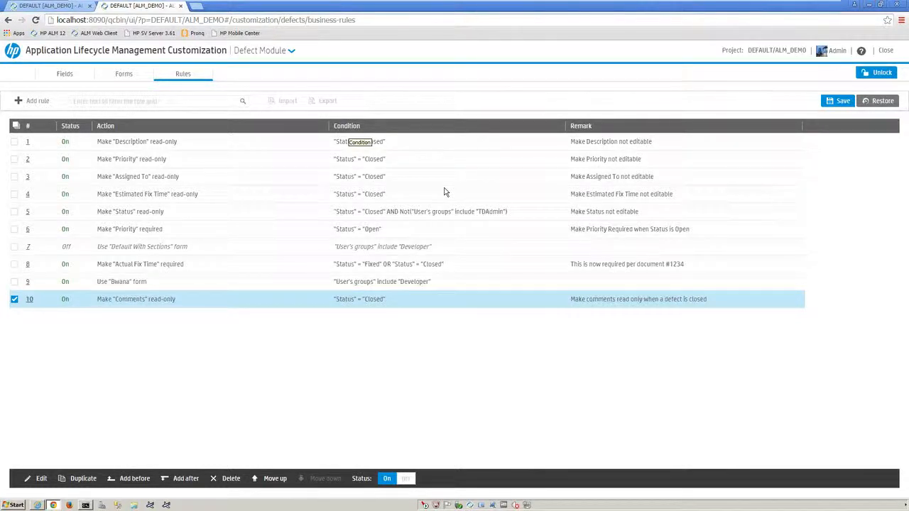
- Minimize the virtual machine to switch to PowerPoint, start the slide show from the Demo slide and advance to Q&A
mouse_move(438, 2)
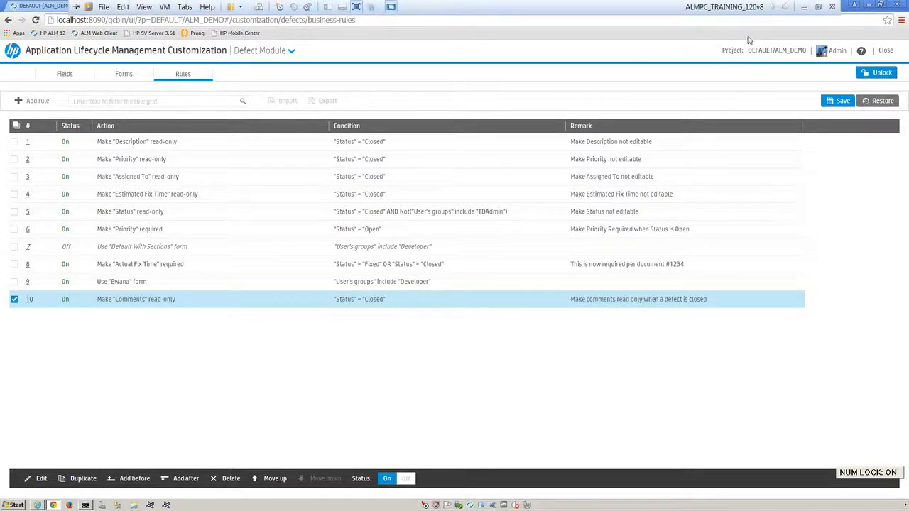
left_click(802, 6)
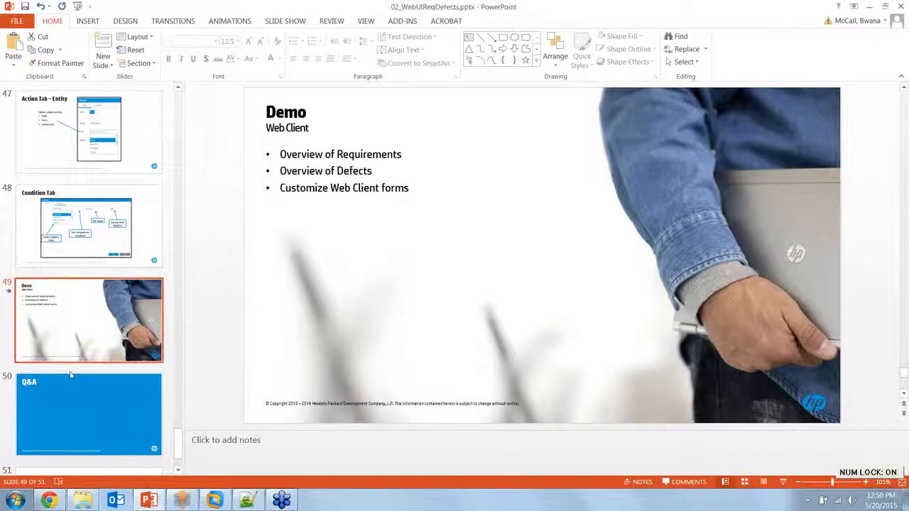
left_click(783, 482)
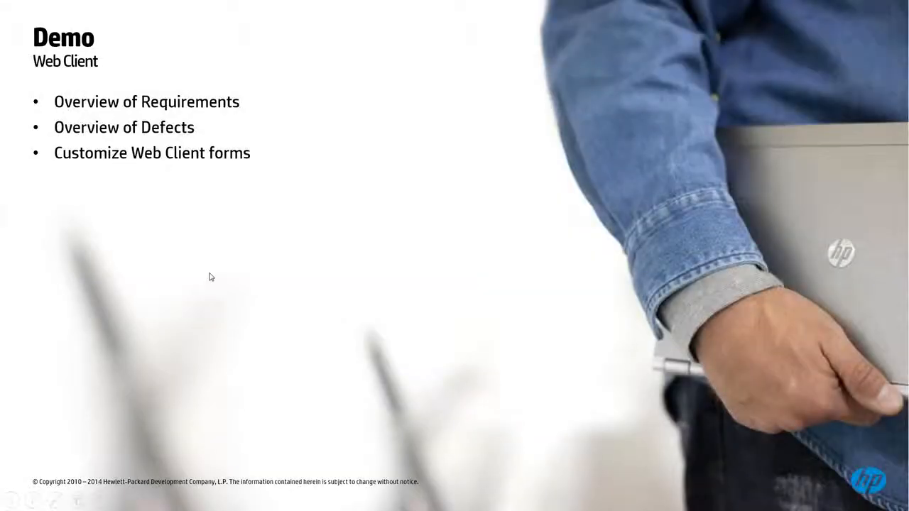
left_click(210, 277)
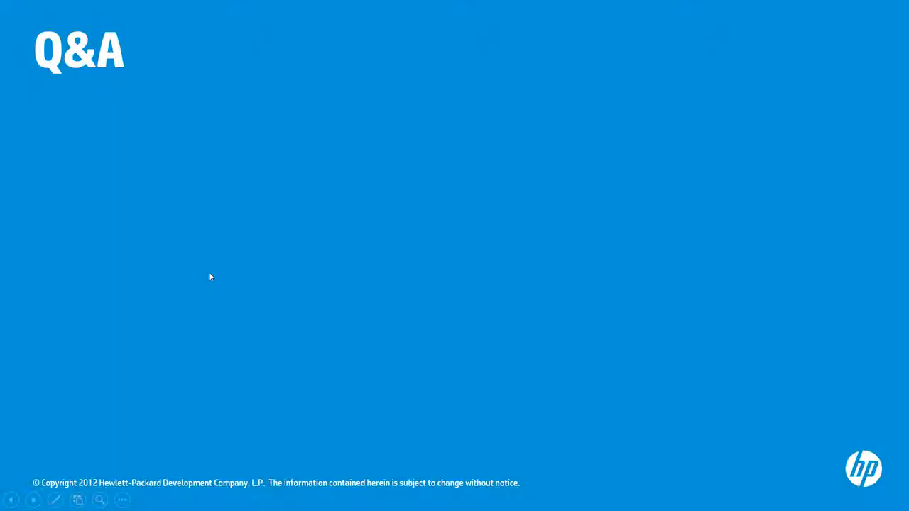